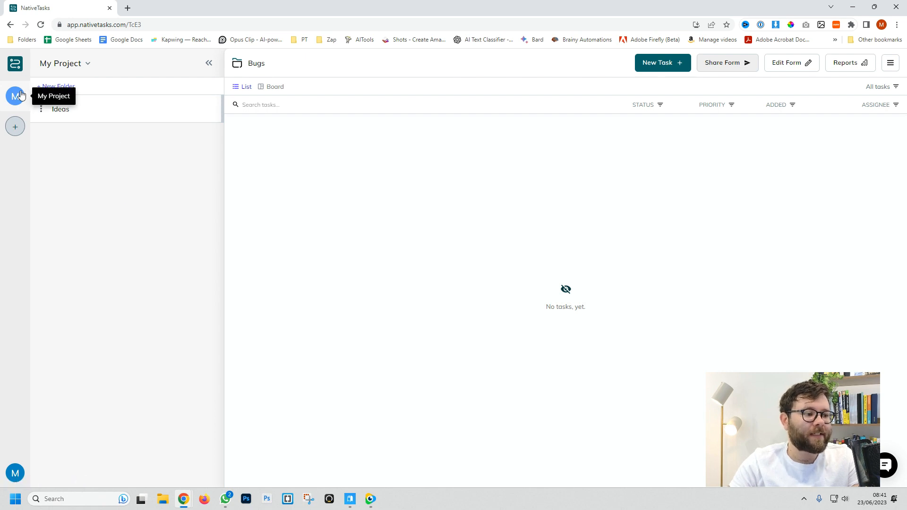
Step: Create a project named Web design from the Classic template, with the globe image 3037366 as its logo
click(15, 126)
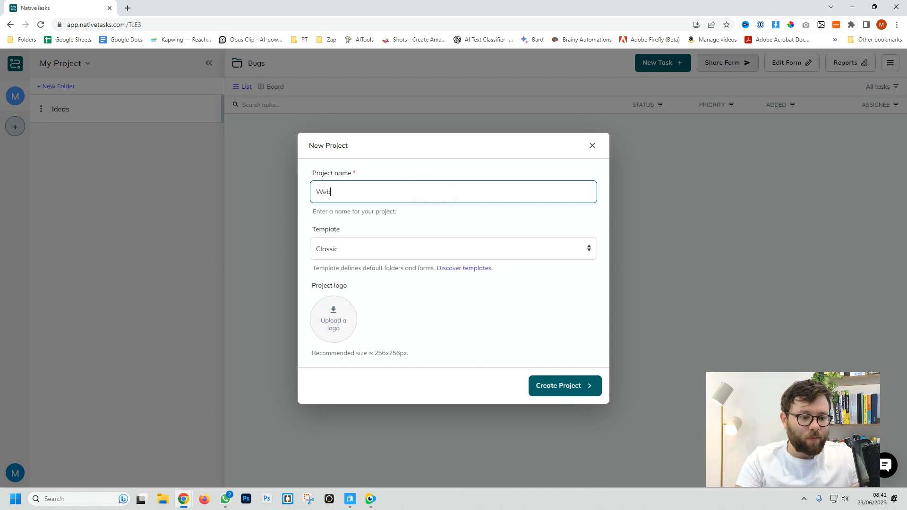
text(Web design)
click(416, 249)
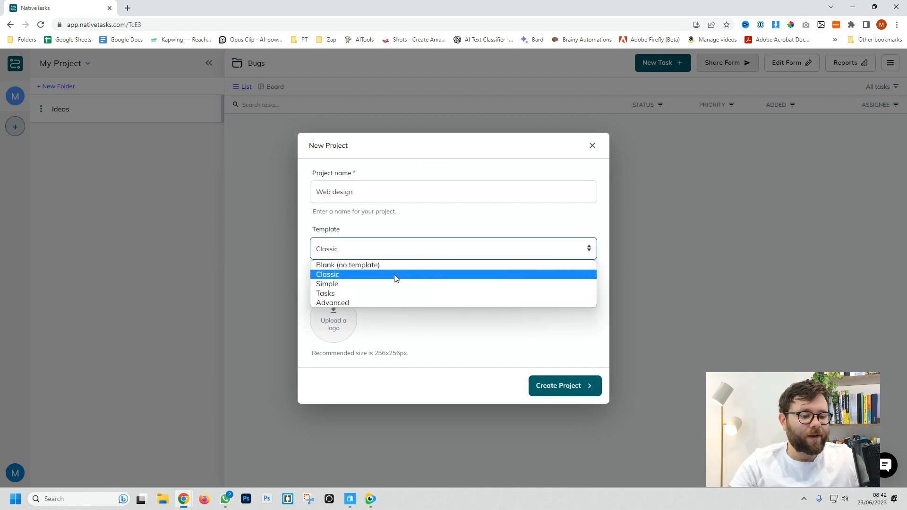
click(340, 275)
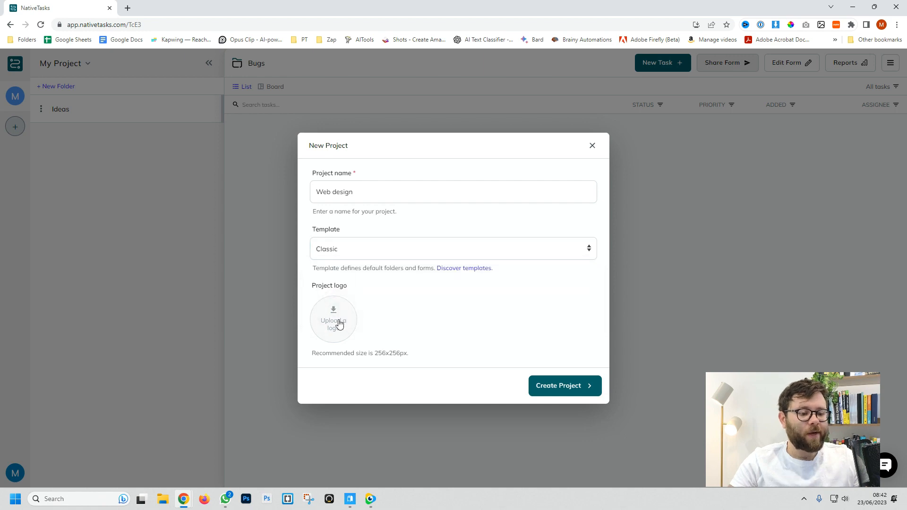
click(338, 321)
double_click(363, 82)
click(551, 386)
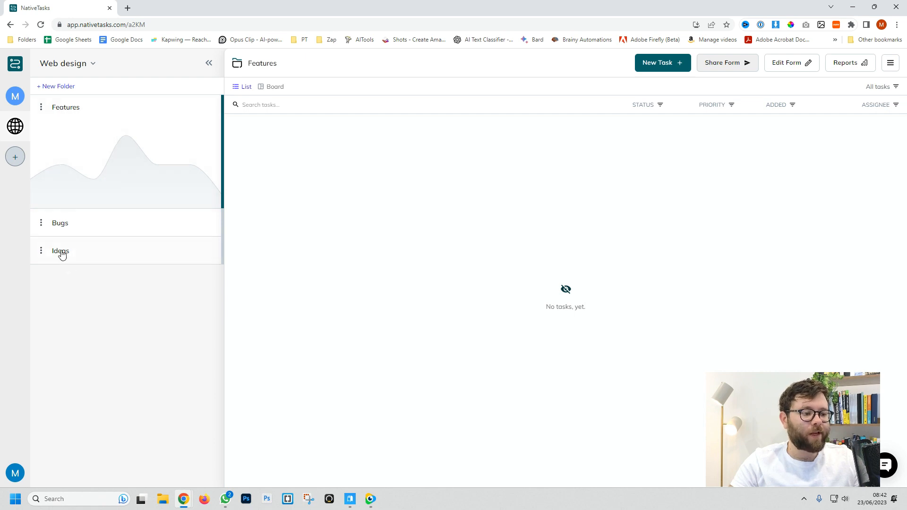
Step: Add a folder named Support to the project and preview its board layout before returning to the list view
click(41, 107)
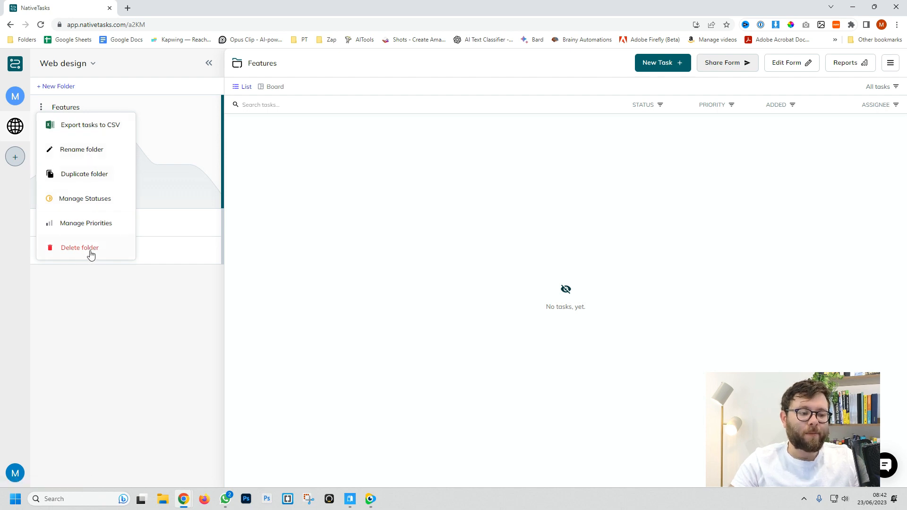
click(56, 87)
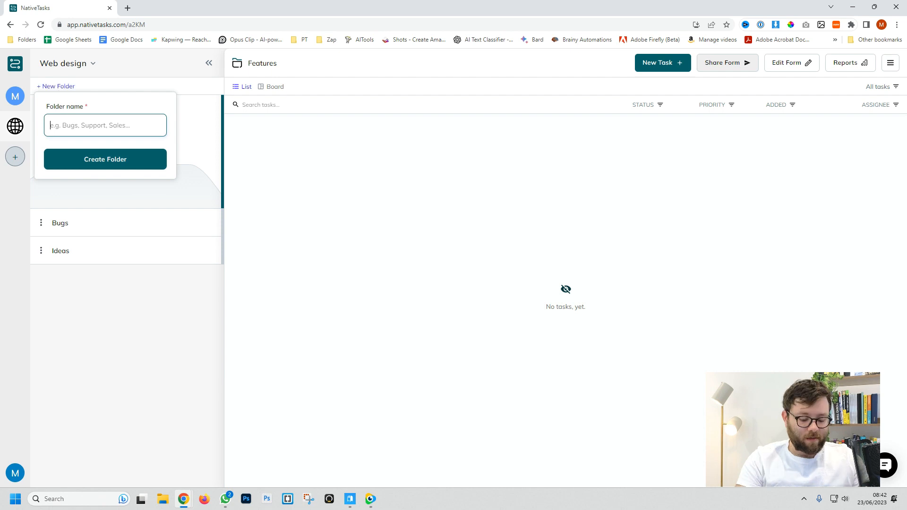
text(Support)
click(110, 165)
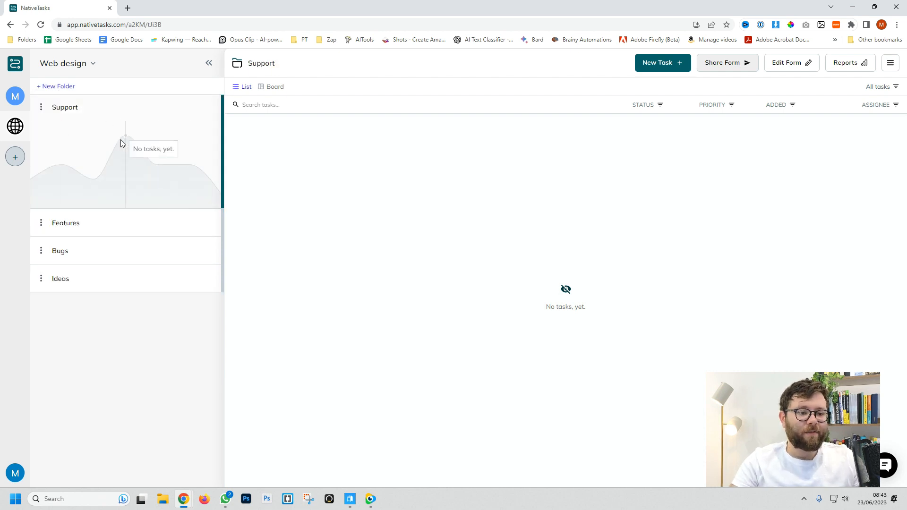
click(273, 88)
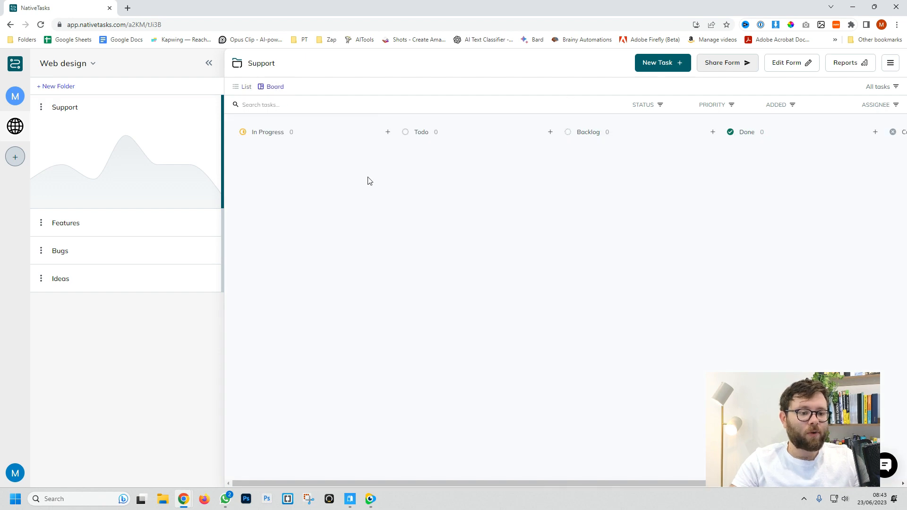
click(247, 88)
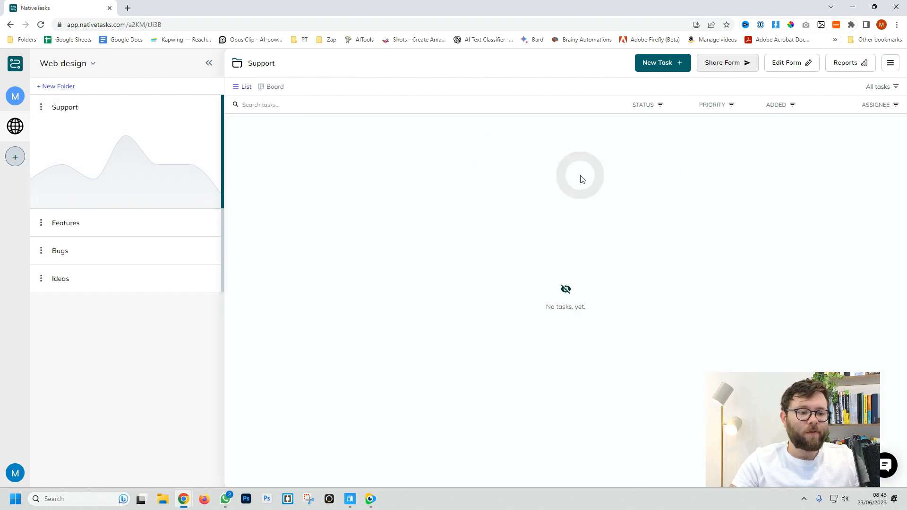
Step: Start a new Support task, titling it as sending a contact's login details and describing the username and password to send
click(669, 64)
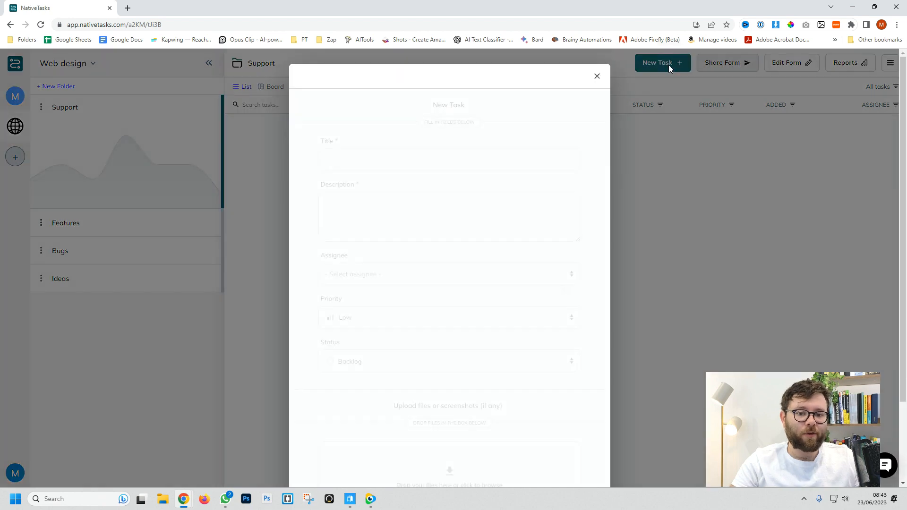
text(Send James Login Details)
key(Tab)
text(Need to send James from bricks a username and password)
double_click(384, 159)
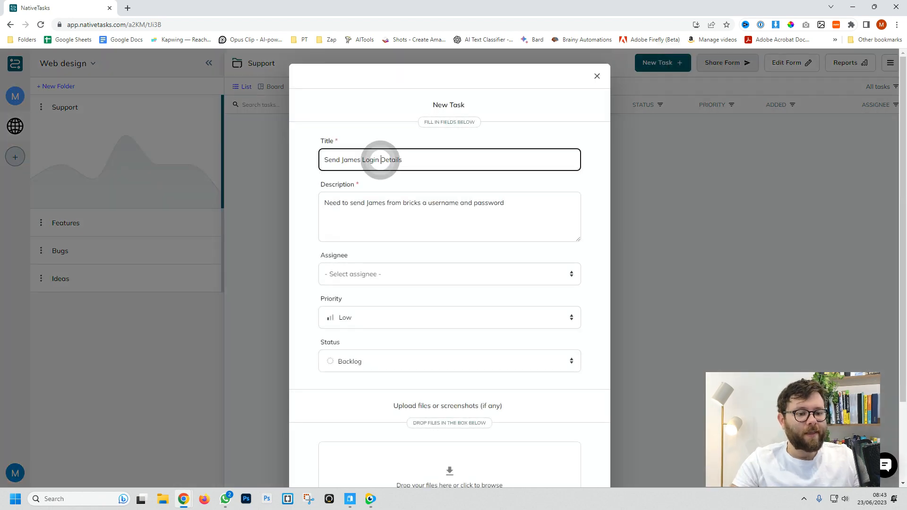
Step: Assign the new task to the account owner, with High priority and Todo status
scroll(449, 269, down, 1)
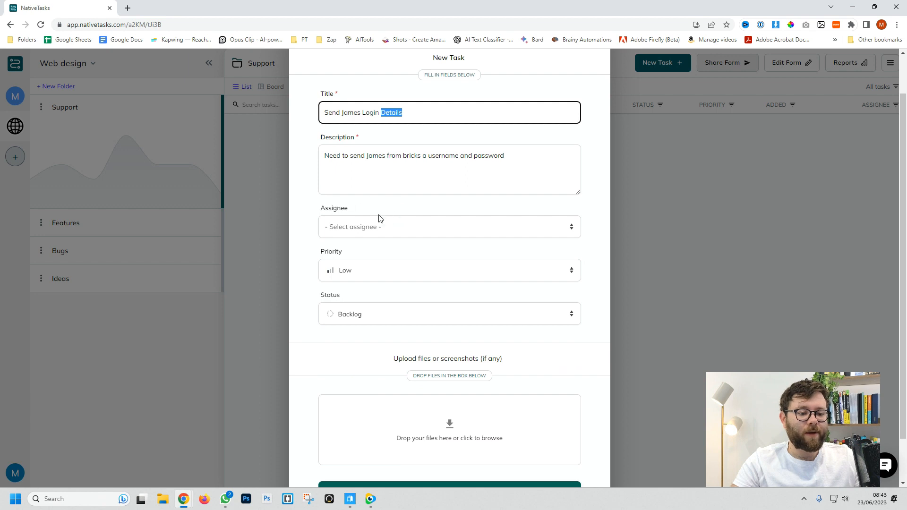
click(400, 228)
click(394, 247)
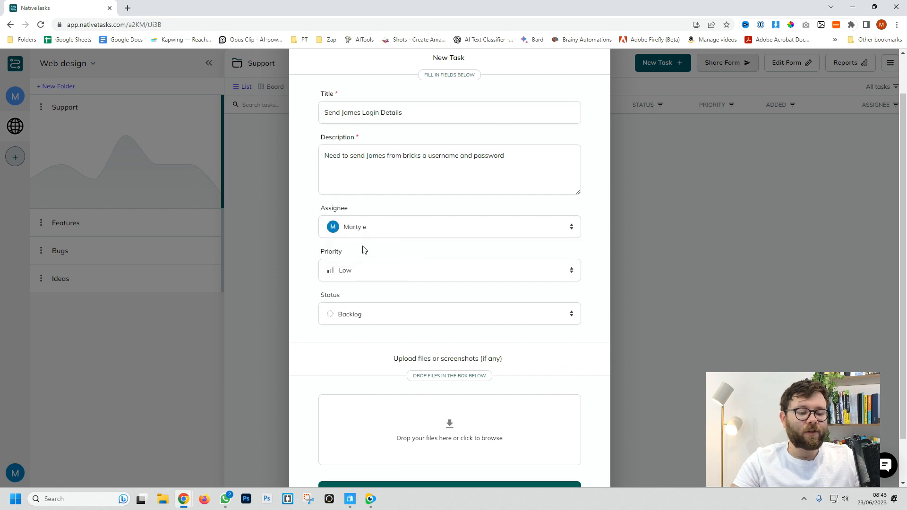
scroll(367, 253, down, 1)
click(371, 219)
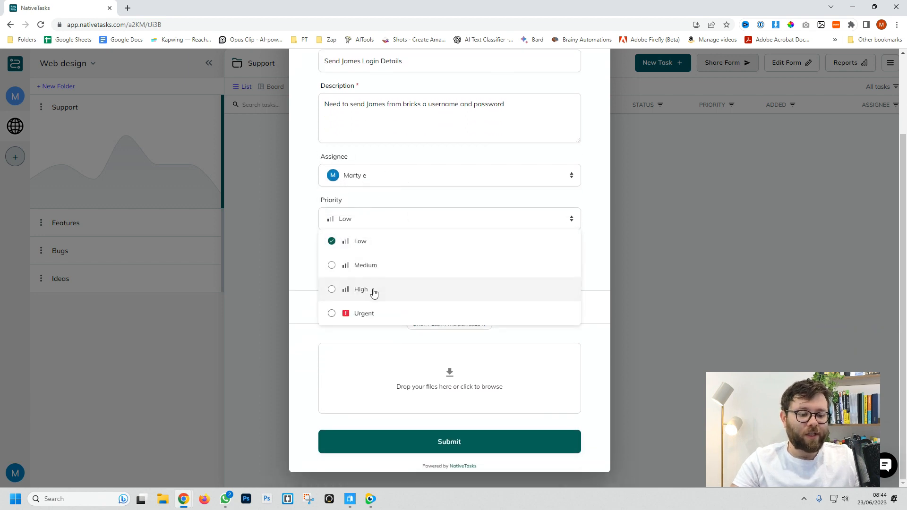
click(370, 289)
click(366, 263)
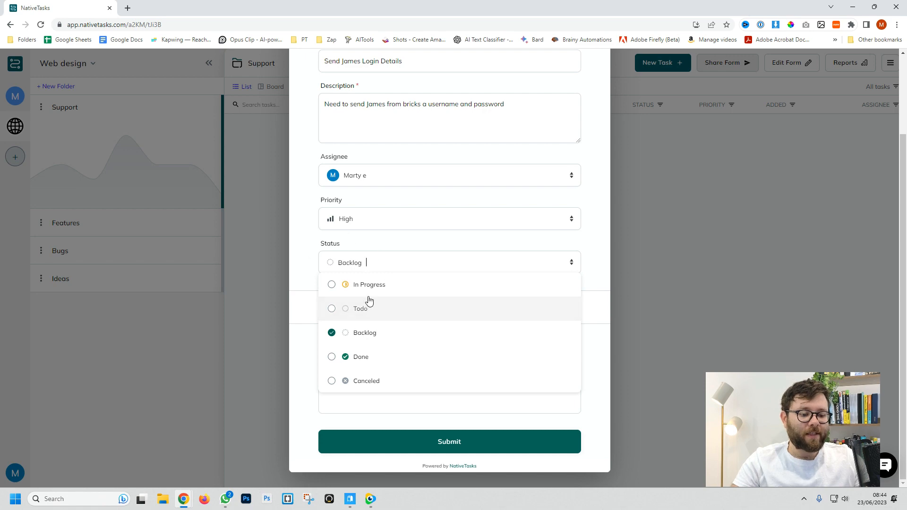
click(378, 308)
Step: Attach the image Untitled-1 to the task and submit it
click(413, 385)
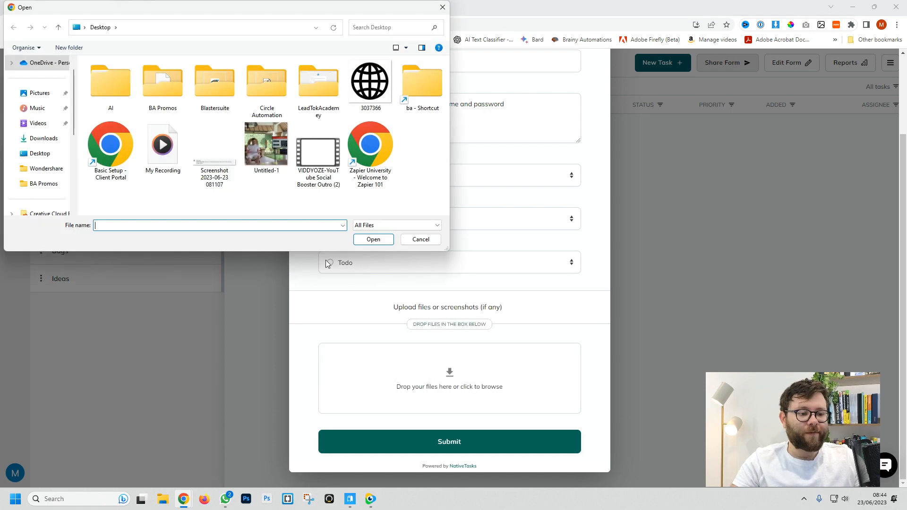
double_click(265, 145)
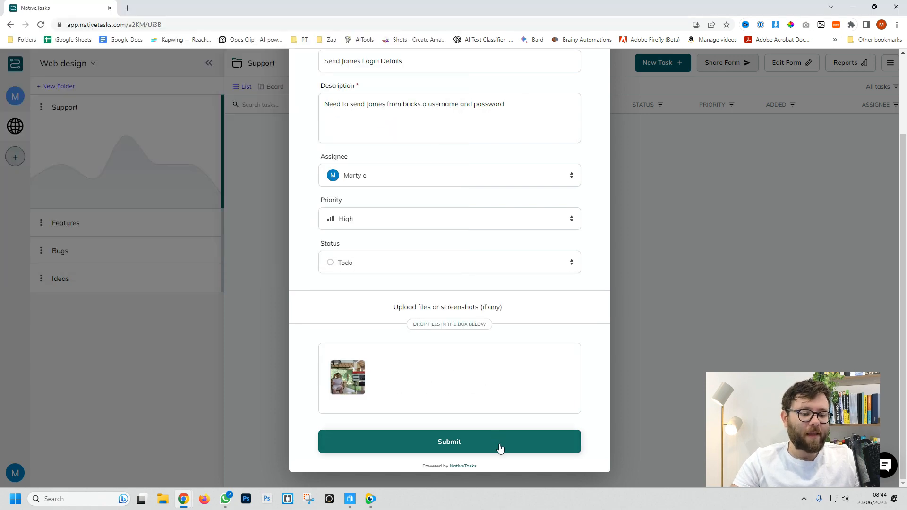
click(500, 449)
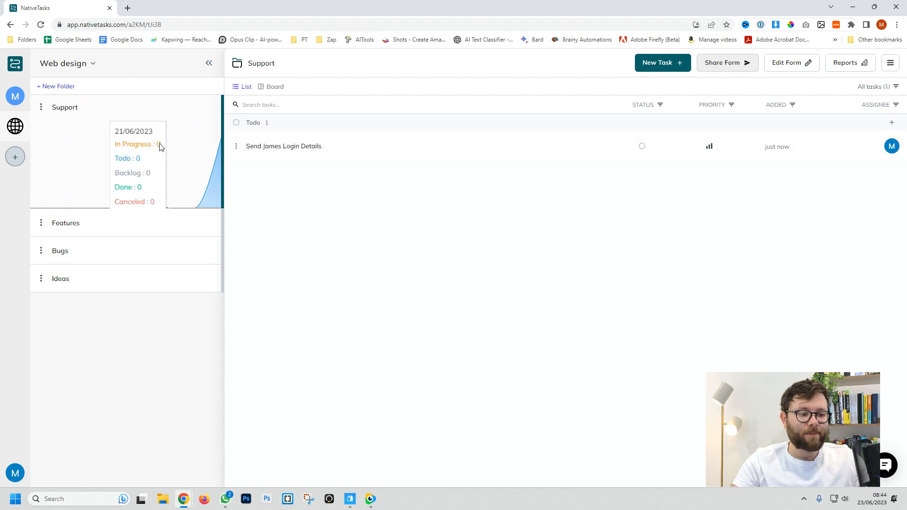
Step: Open the login details task, review its contents and post the comment "Cool!" on it
click(293, 150)
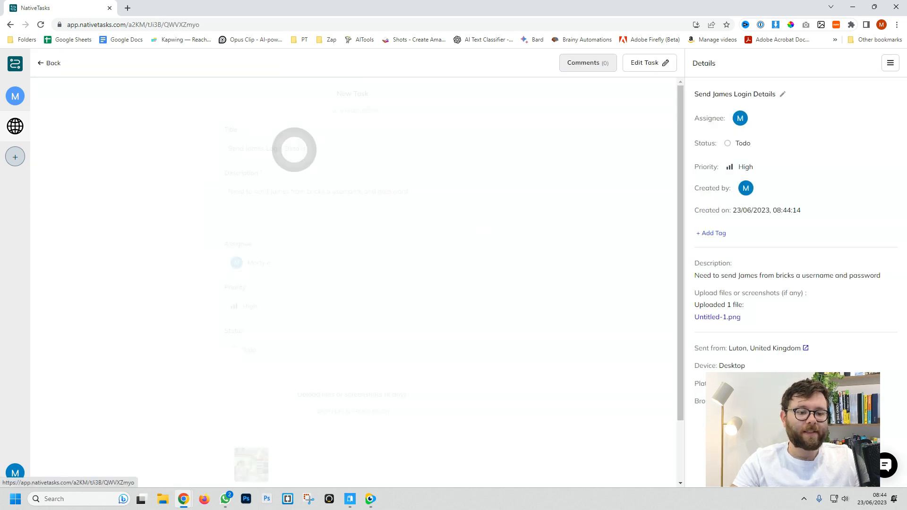
scroll(526, 327, down, 2)
scroll(527, 328, up, 2)
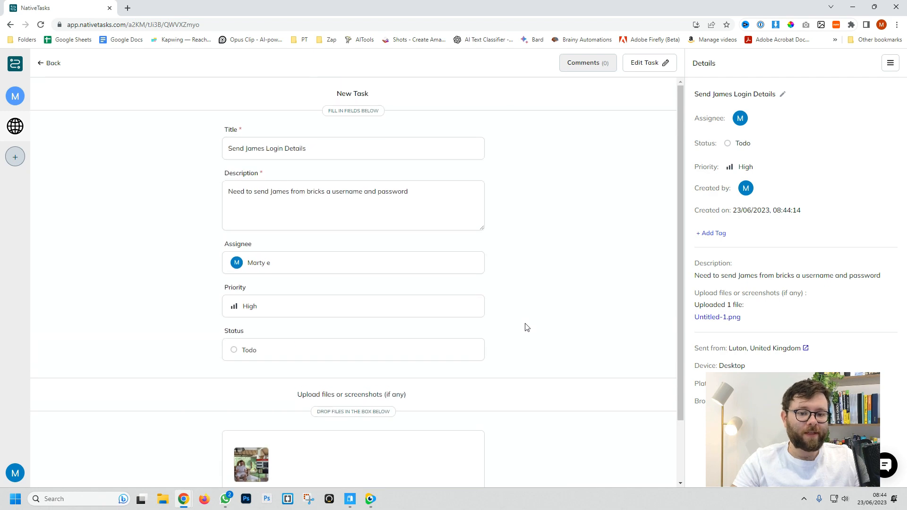
click(587, 63)
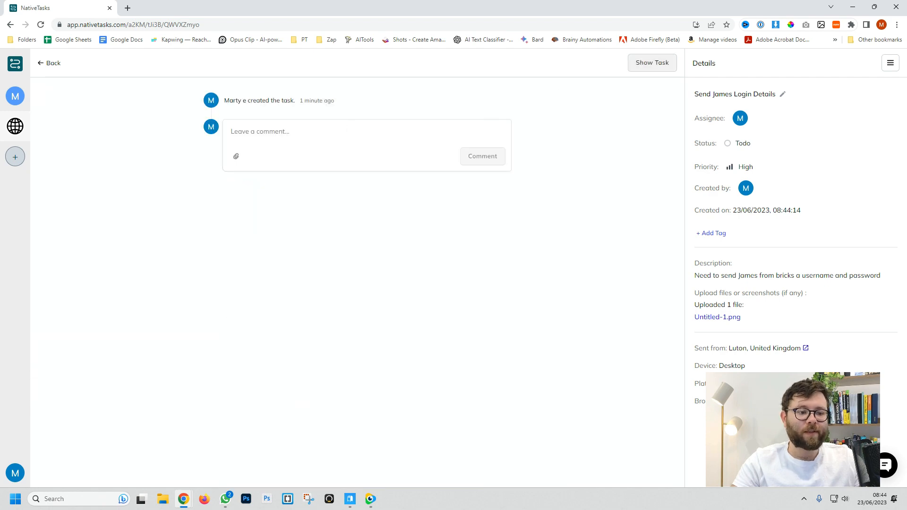
click(300, 134)
text(Cool)
click(238, 156)
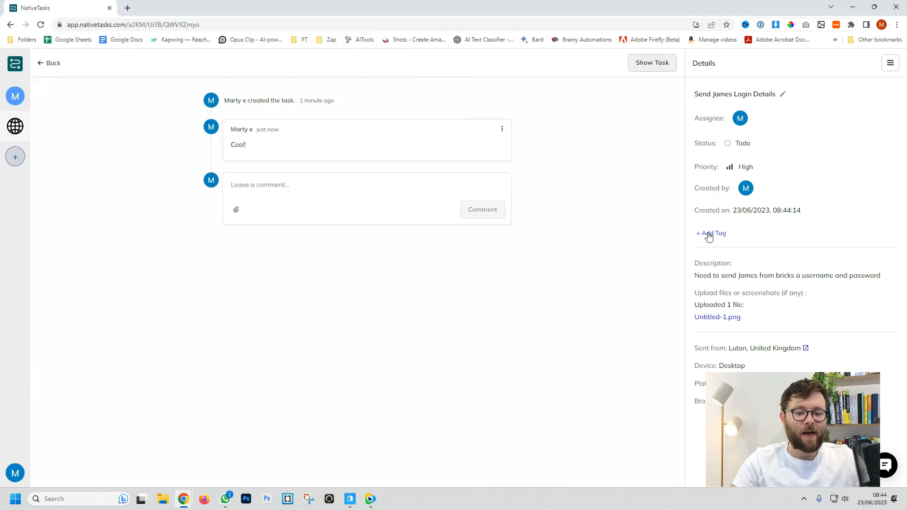
Step: Tag the task as Question and return to the Support task list
click(710, 234)
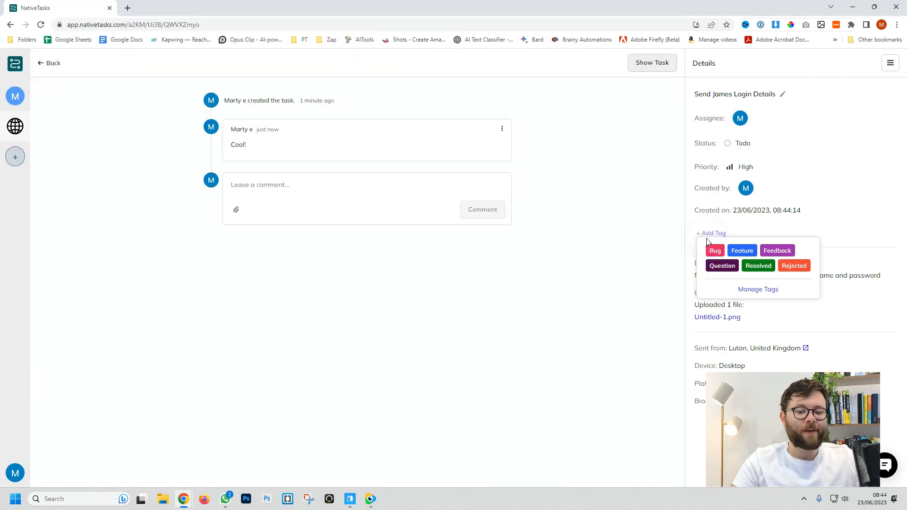
click(722, 266)
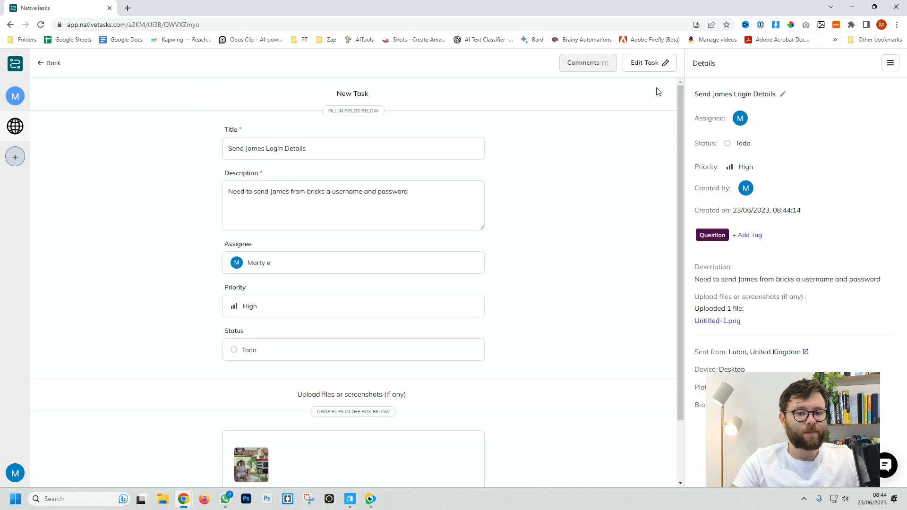
click(646, 65)
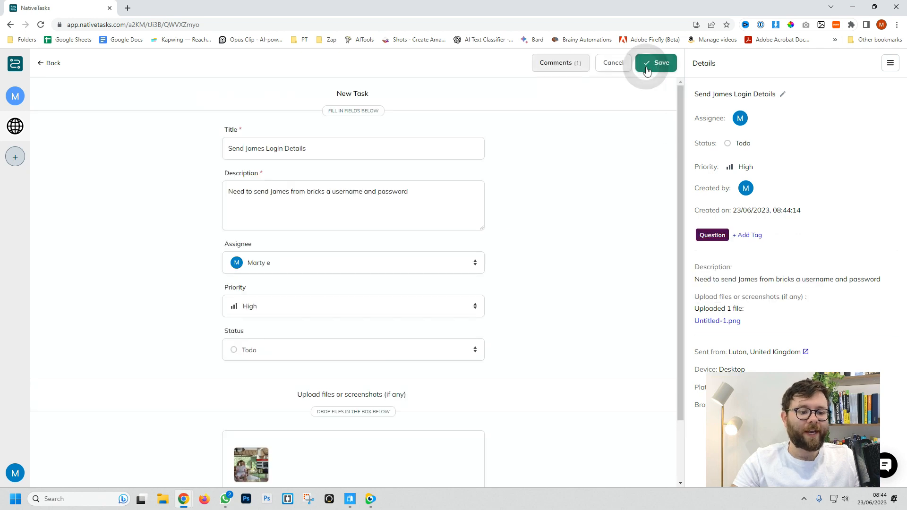
click(45, 64)
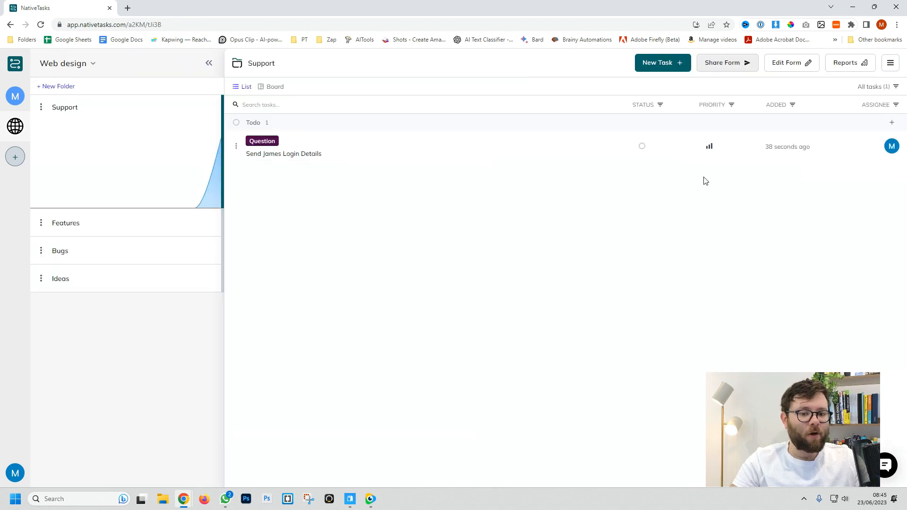
click(236, 145)
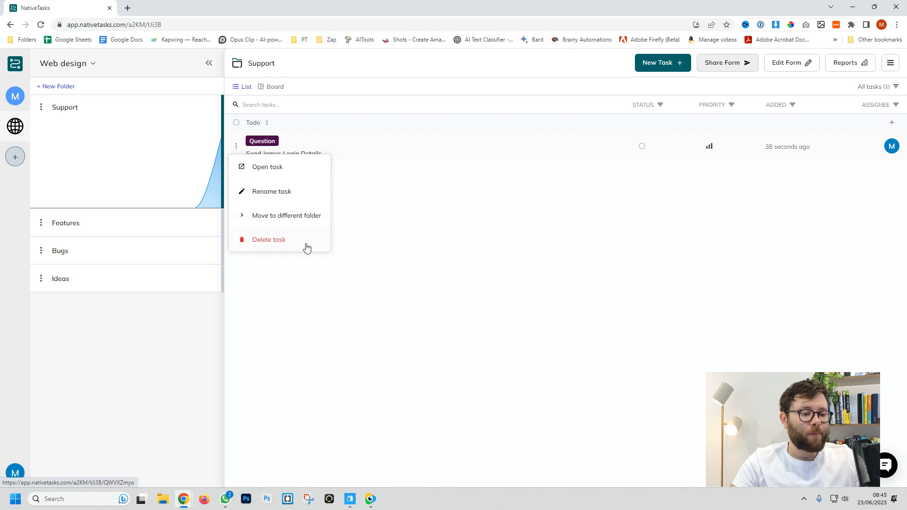
click(465, 211)
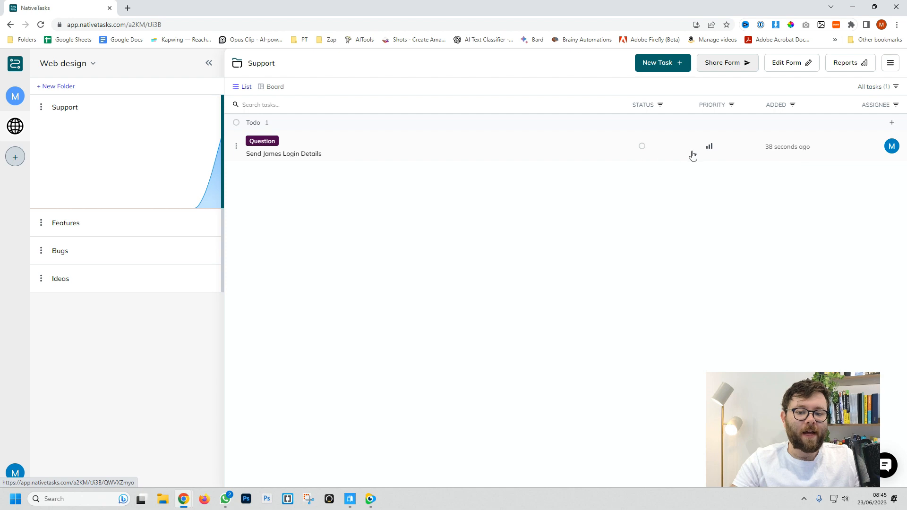
click(880, 153)
click(770, 210)
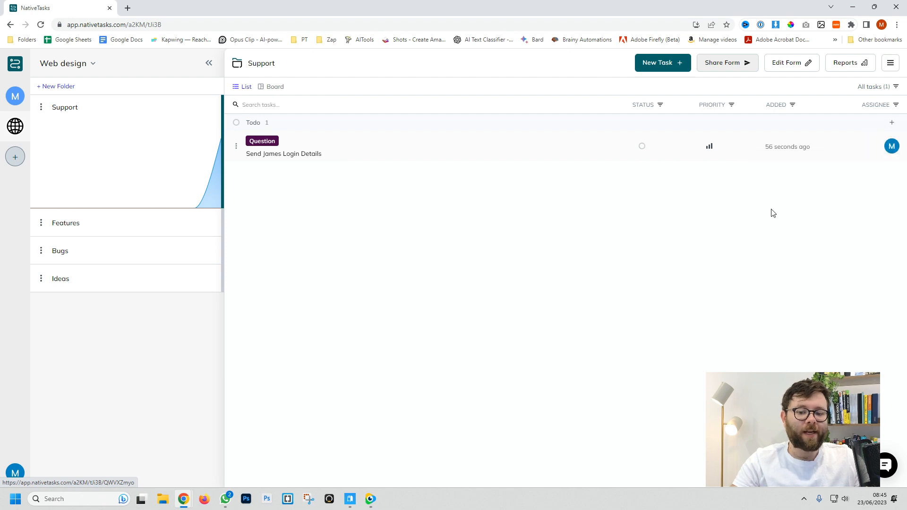
click(891, 146)
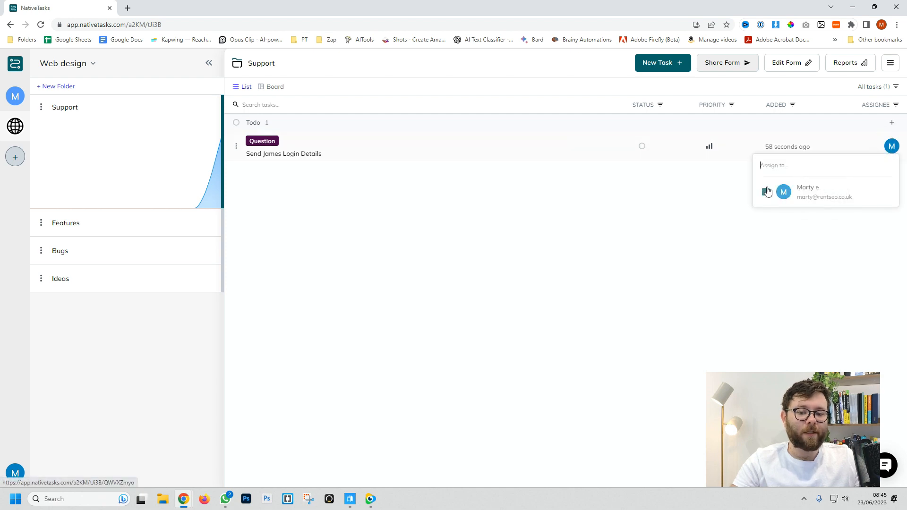
click(809, 250)
Step: Set the login details task's status to Done in the task list
click(644, 149)
click(645, 153)
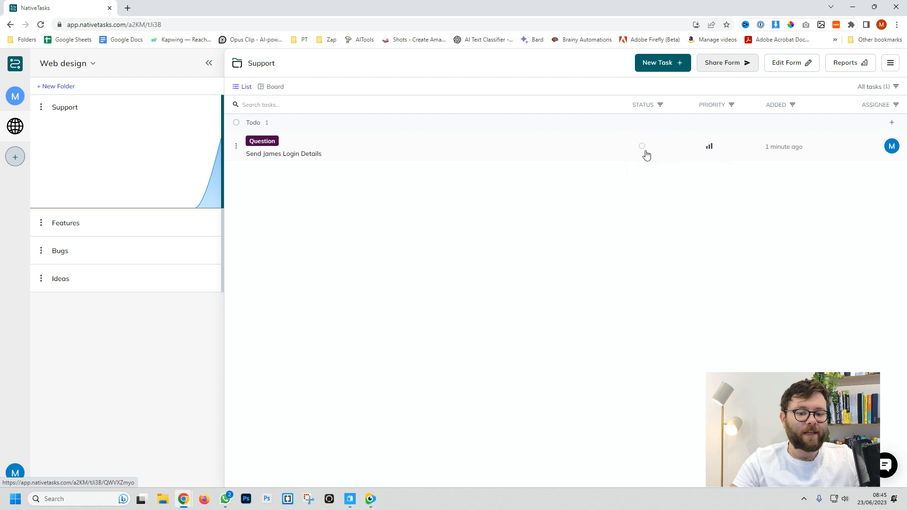
click(642, 146)
click(660, 243)
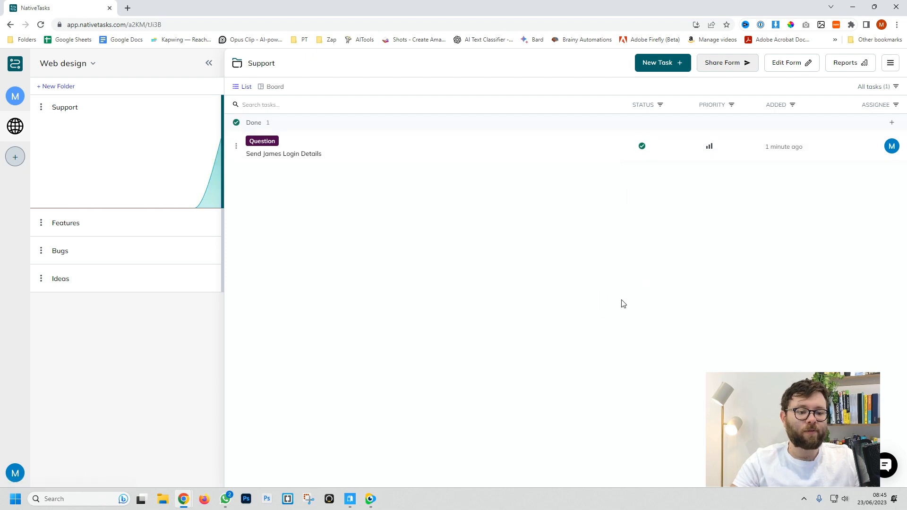
Step: Show the Support tasks as a board and move the login details card from Done to Todo
click(273, 88)
drag(752, 173, 418, 174)
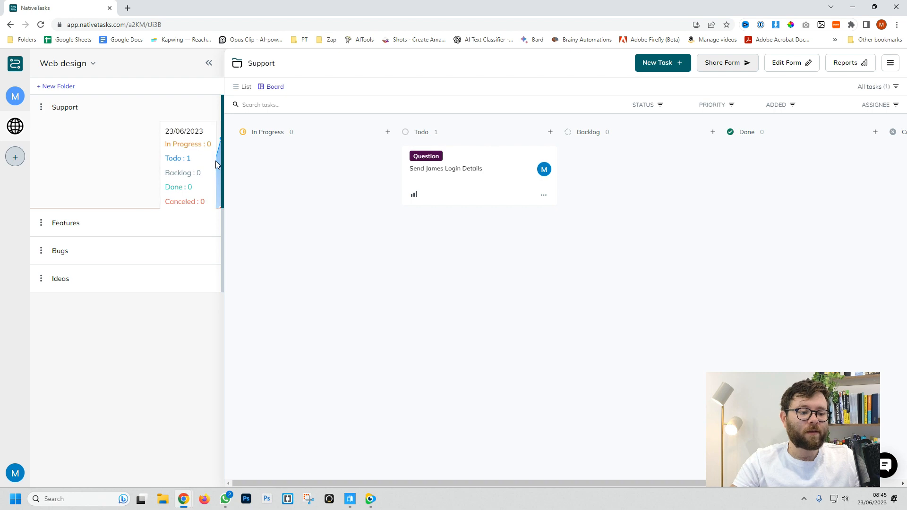
Step: Copy the public share link of the Support folder's task form
click(739, 69)
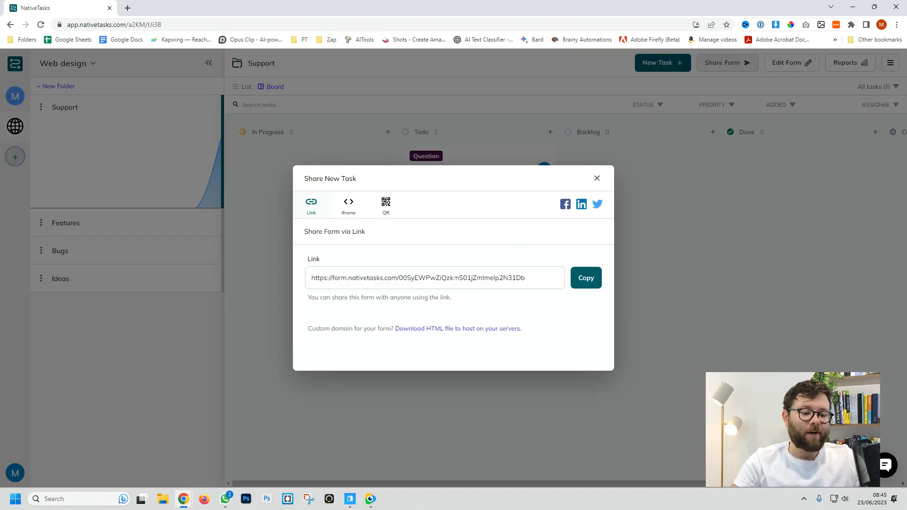
double_click(455, 277)
click(586, 277)
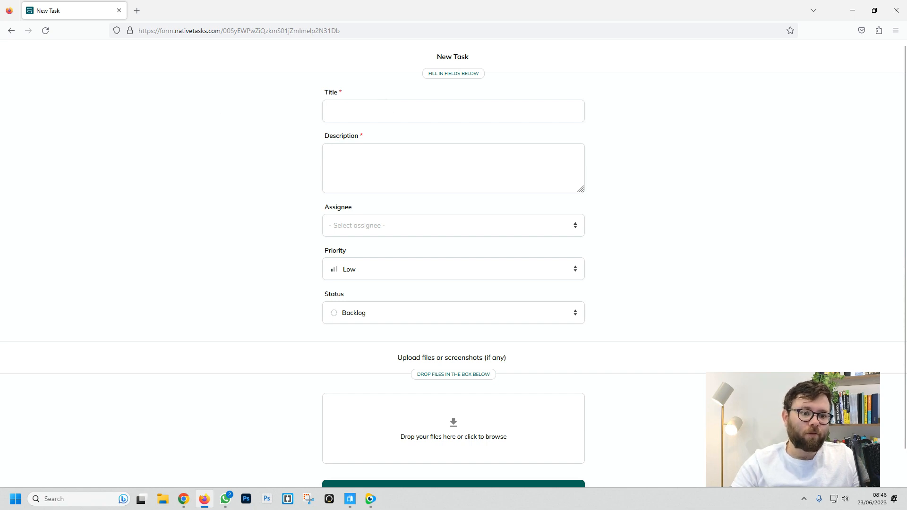
Step: Submit the public form with title "Cannot access site", a description saying the customer cannot access their site, the listed assignee and Urgent priority
click(382, 106)
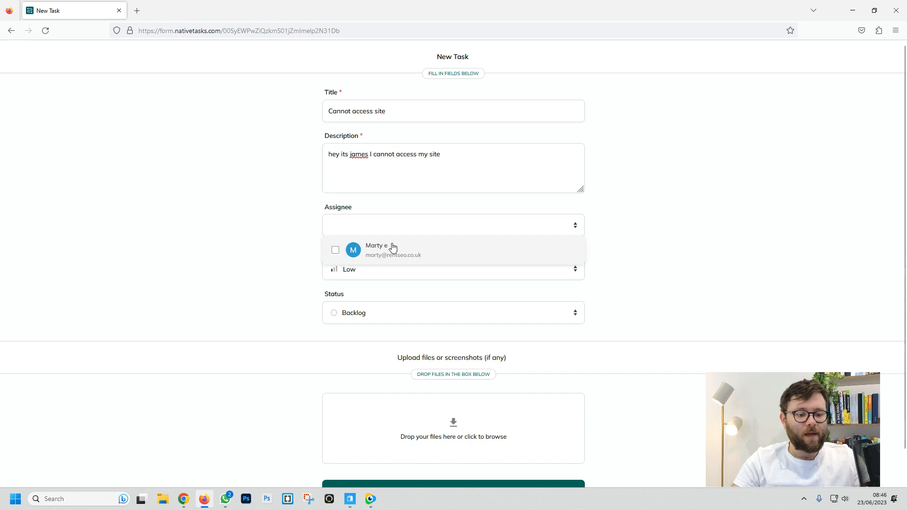
click(363, 248)
click(384, 270)
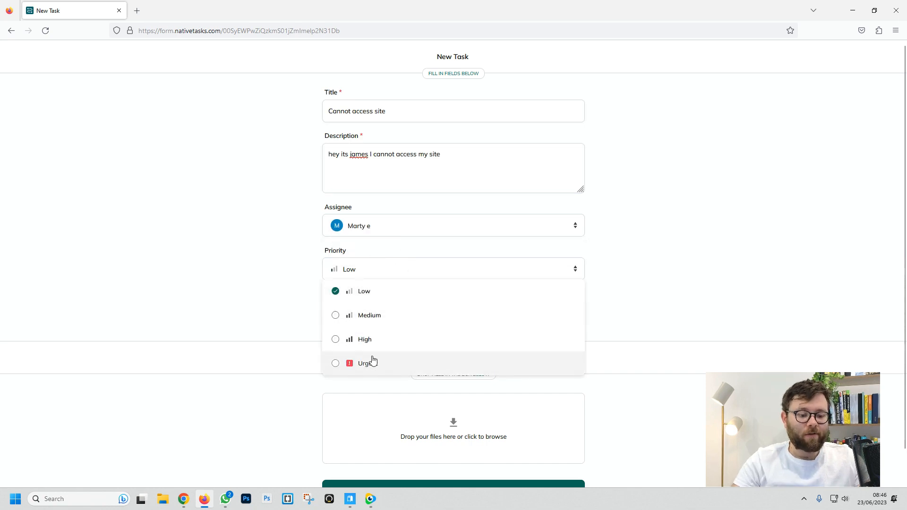
click(370, 361)
scroll(476, 452, down, 1)
click(475, 454)
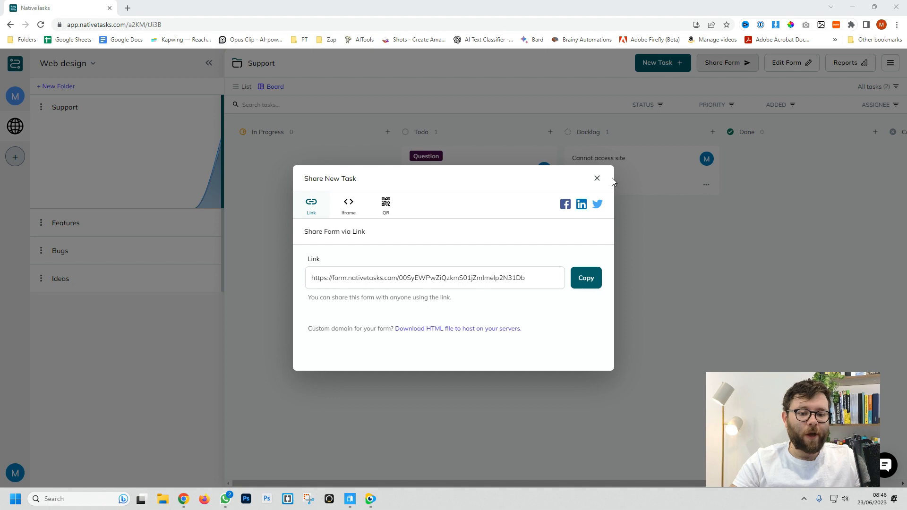
Step: Check the submitted card on the Support board, and view the form's iframe embed code and QR code sharing options
click(596, 179)
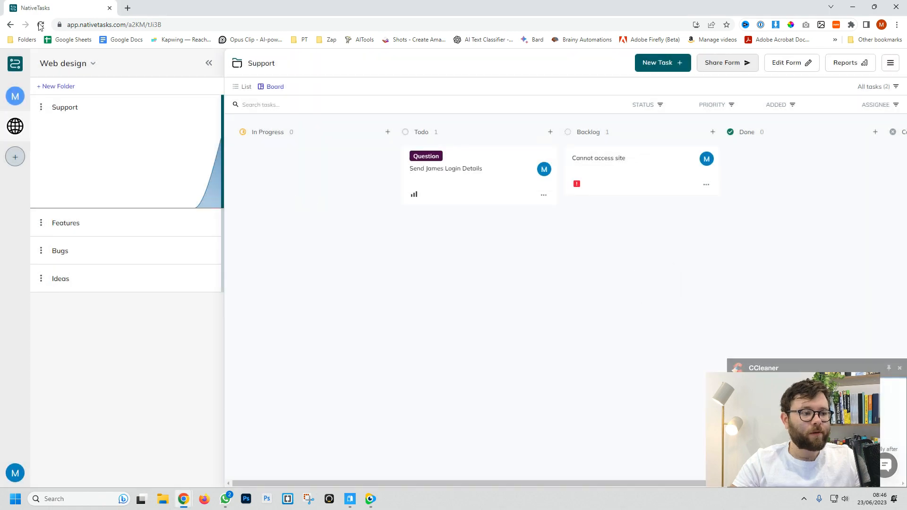
click(583, 177)
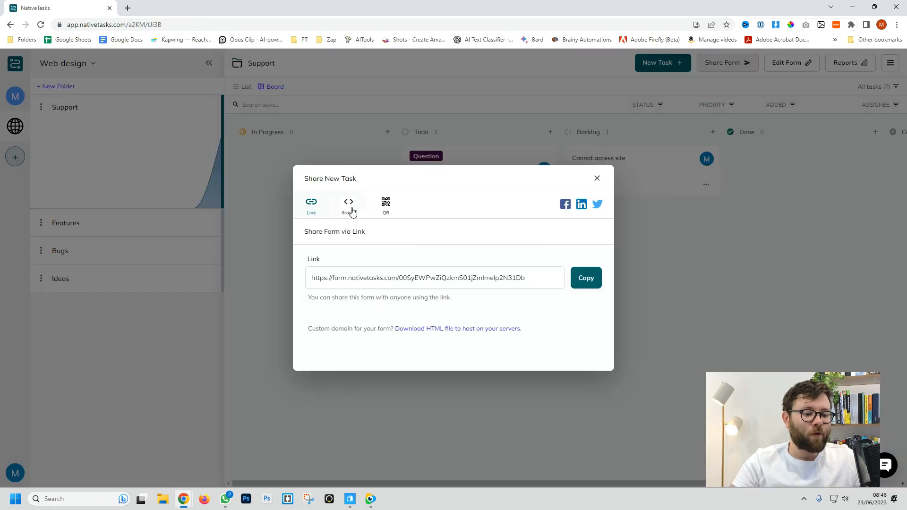
click(350, 211)
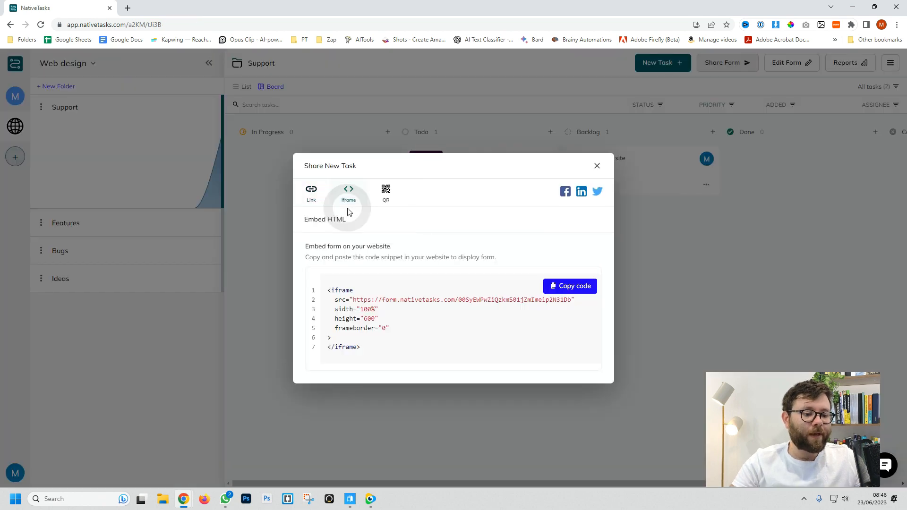
click(385, 193)
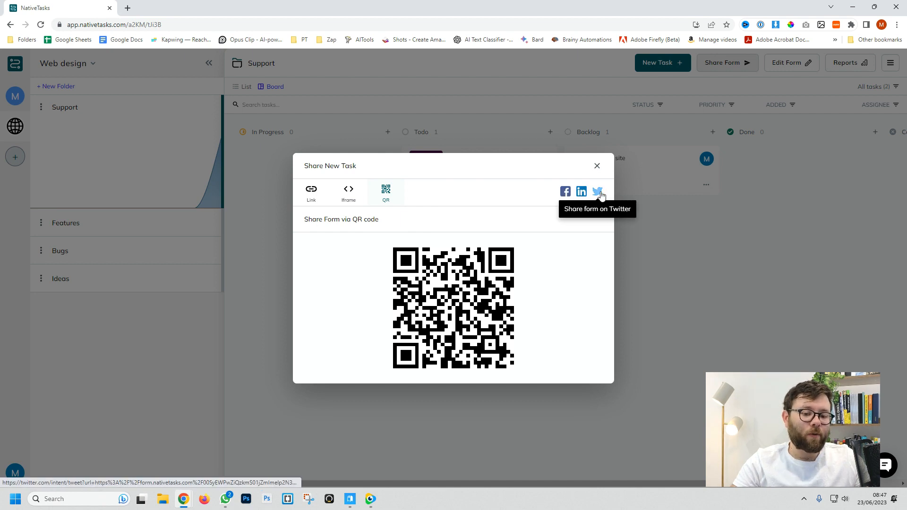
click(597, 165)
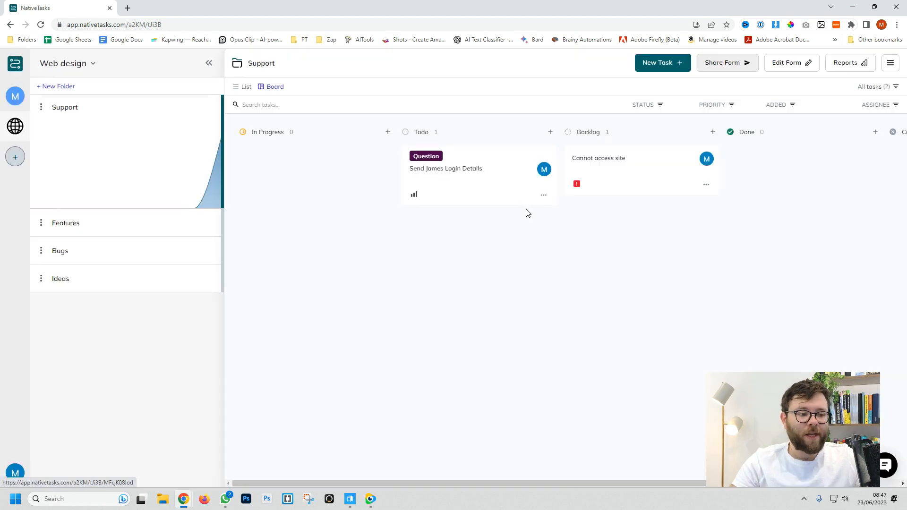
Step: Open the Support form for editing and review its question fields, file upload question and email notification settings
click(787, 70)
click(233, 105)
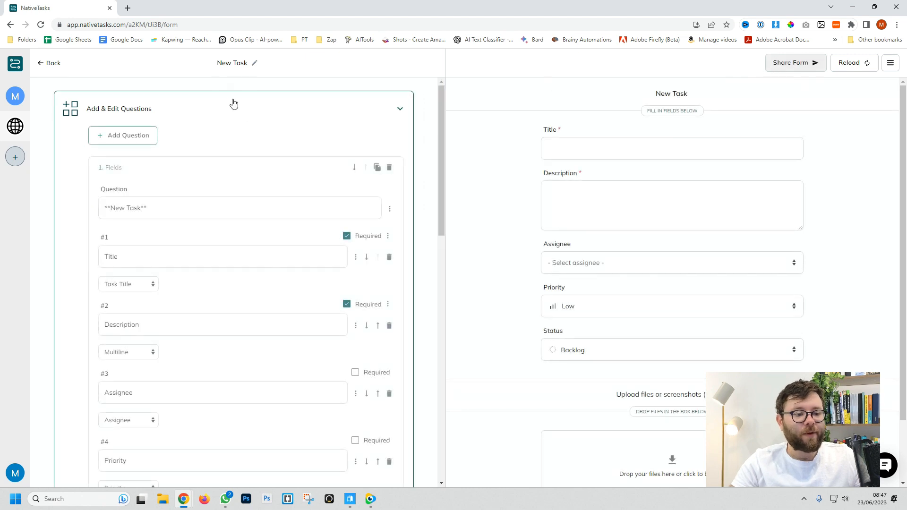
scroll(232, 241, down, 5)
scroll(198, 270, up, 5)
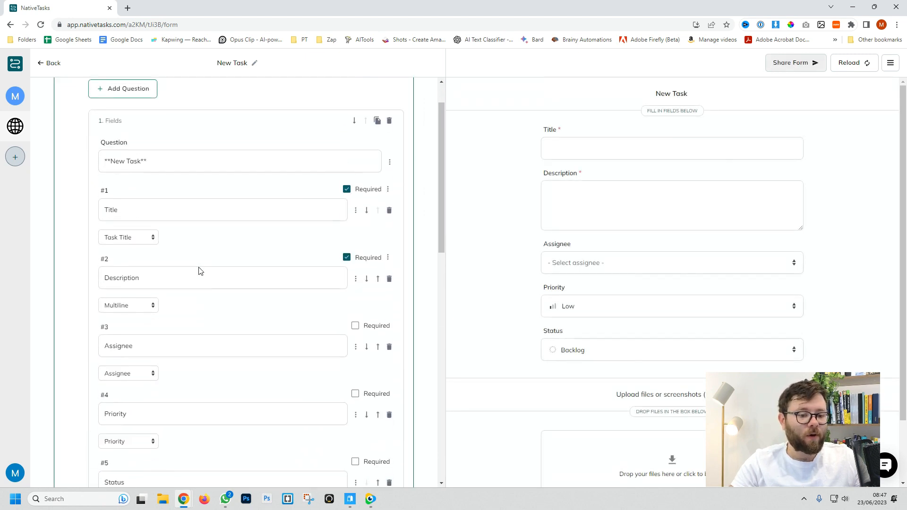
click(184, 108)
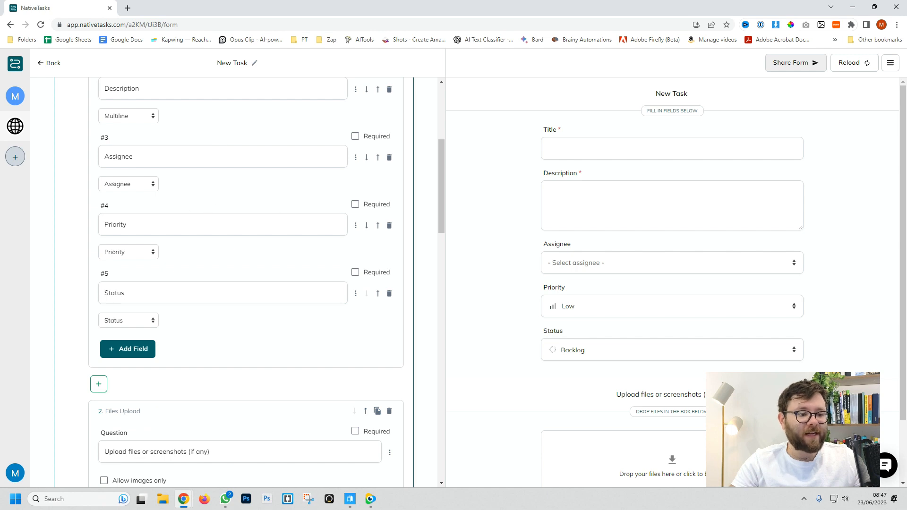
scroll(198, 200, down, 15)
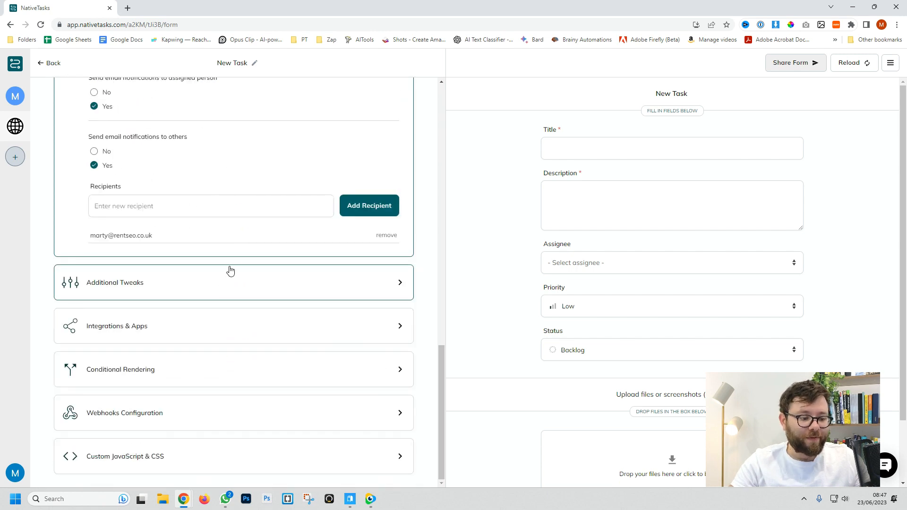
Step: Review the form's available integrations and the question choices for a conditional rendering rule
click(165, 326)
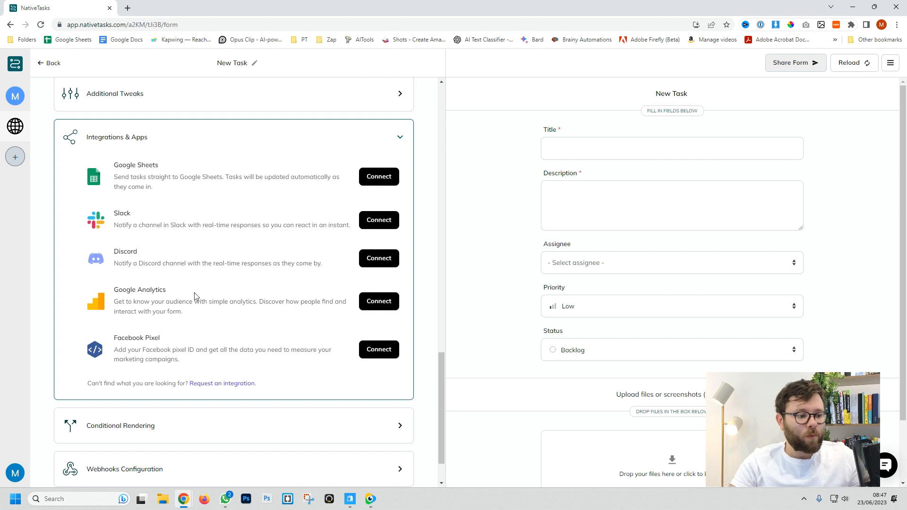
scroll(167, 255, down, 4)
click(166, 248)
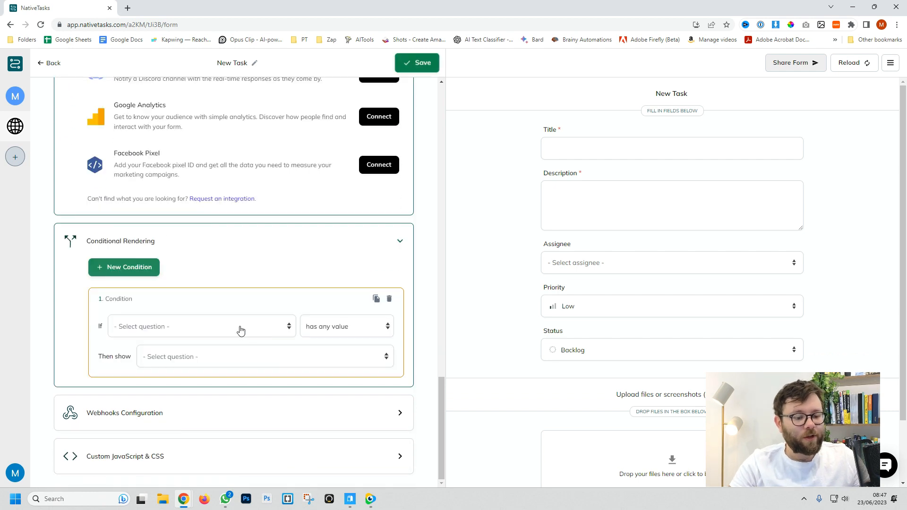
click(241, 326)
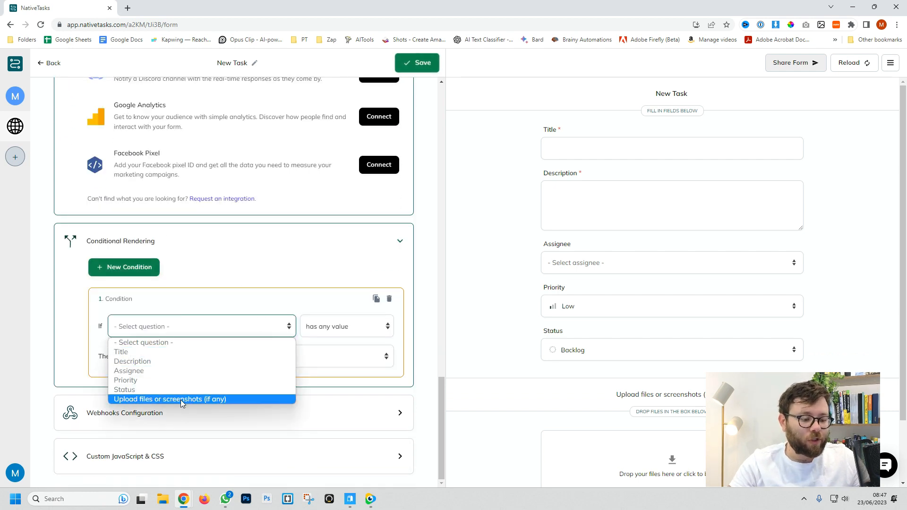
Step: Examine the form's webhook configuration and its custom JavaScript and CSS code settings
click(255, 422)
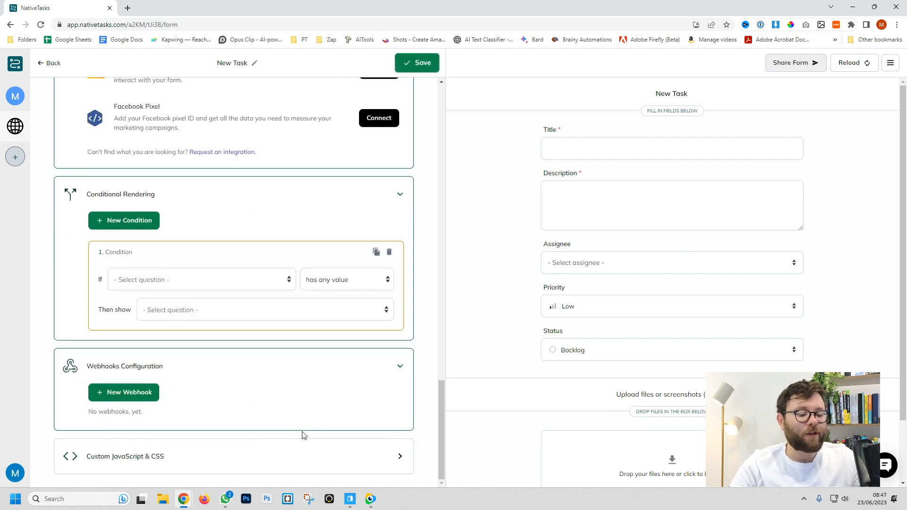
click(289, 460)
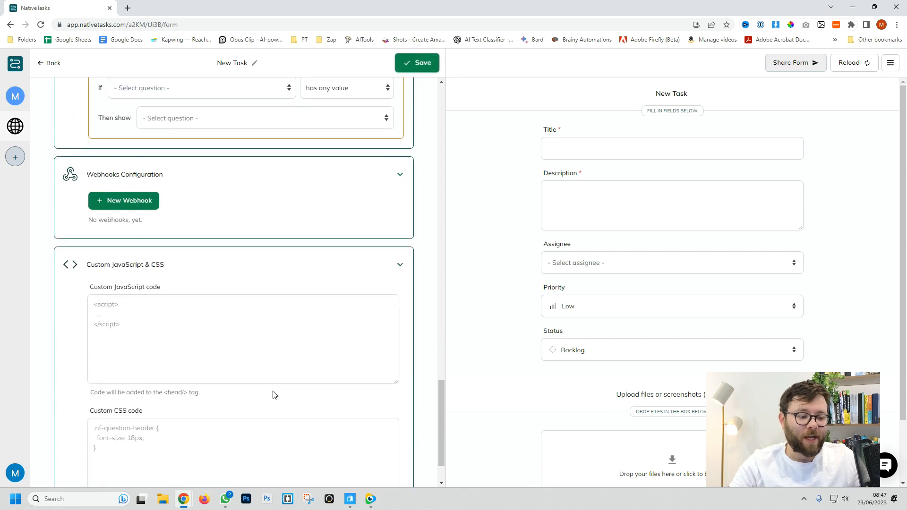
scroll(274, 395, down, 2)
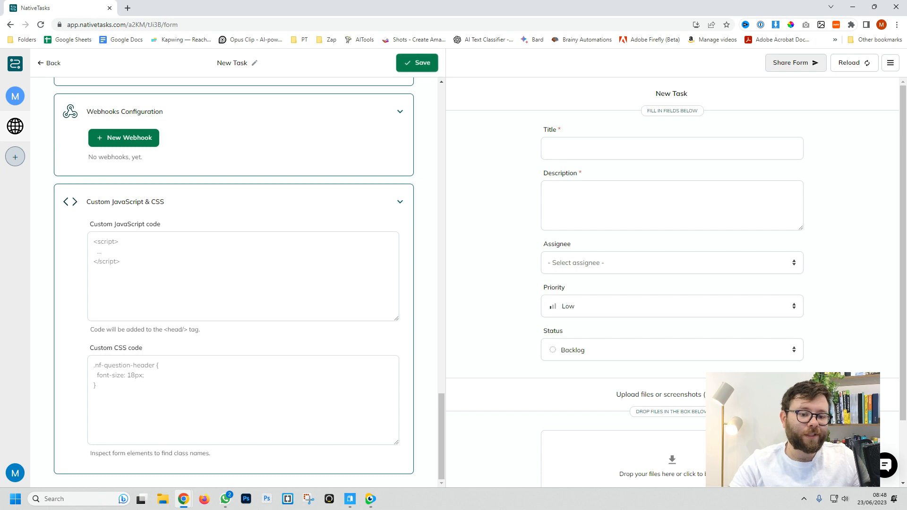
click(180, 388)
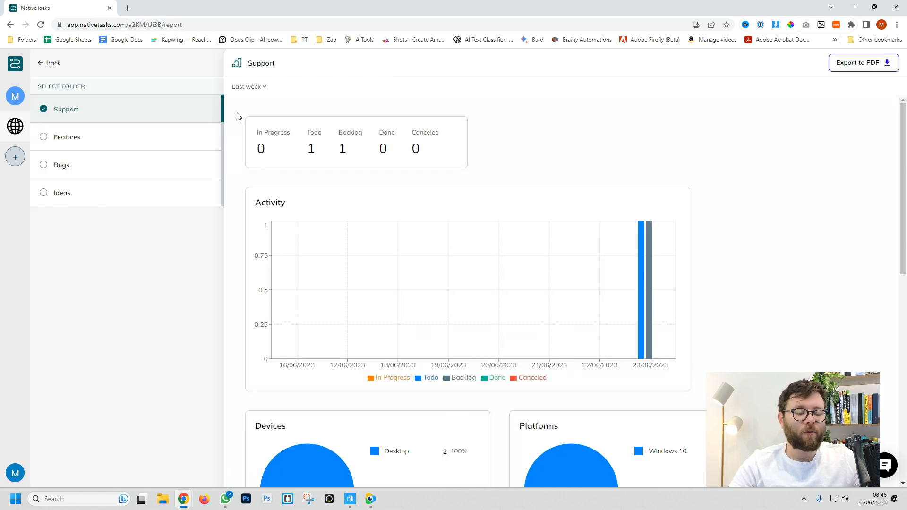
Step: Review the Support report's activity, device, platform, browser and location charts, and its period options, keeping Last week
scroll(353, 147, down, 9)
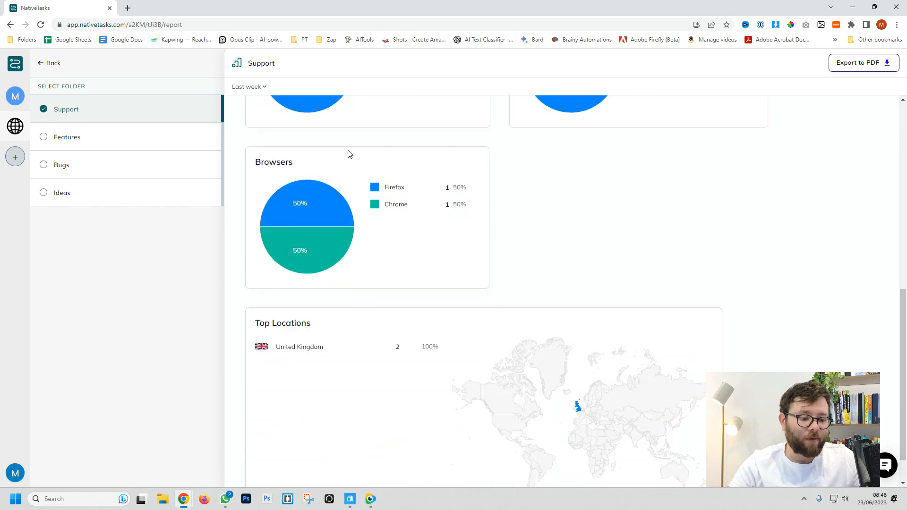
scroll(467, 214, up, 3)
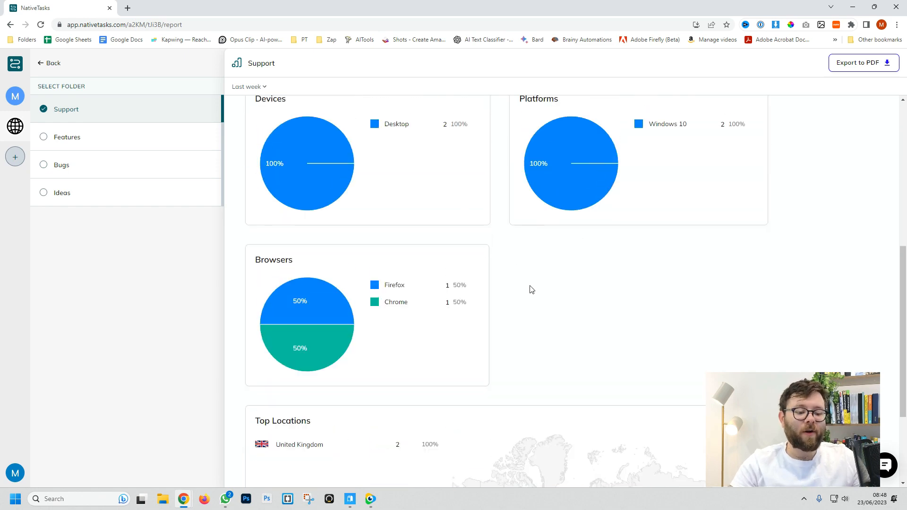
scroll(531, 290, up, 5)
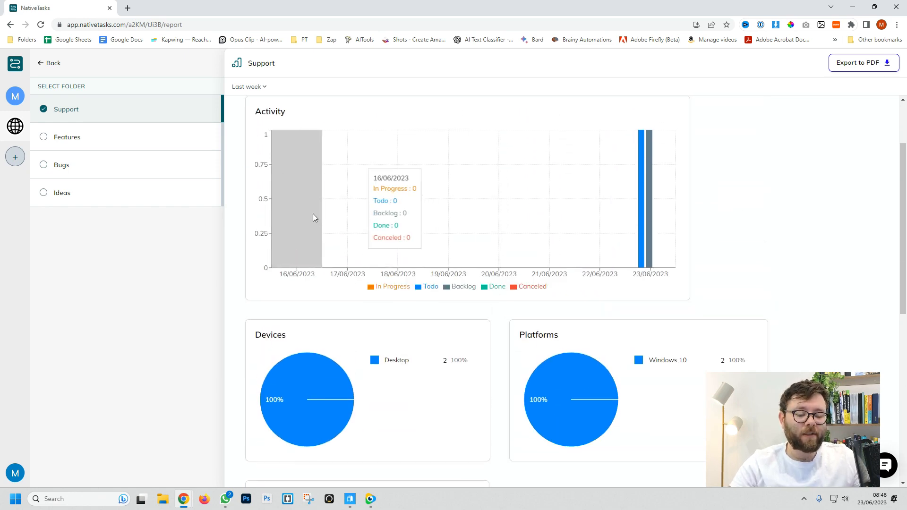
scroll(716, 213, up, 1)
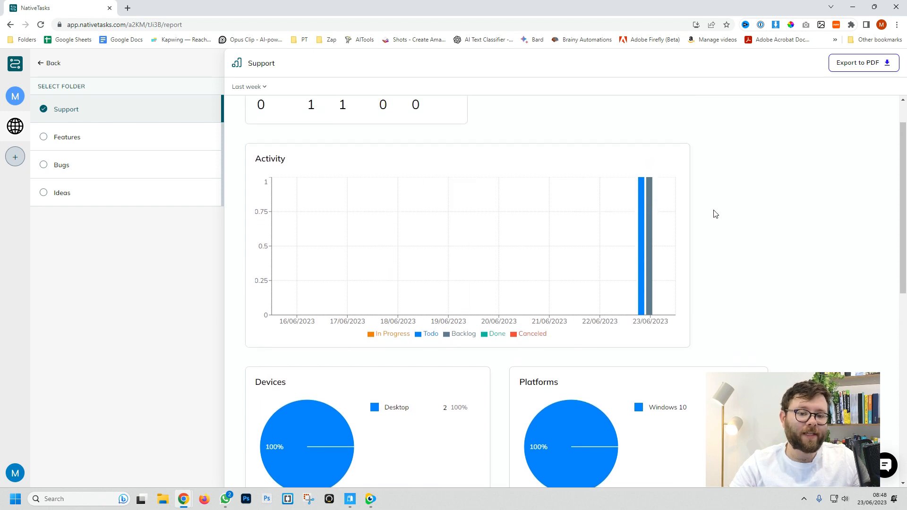
click(249, 87)
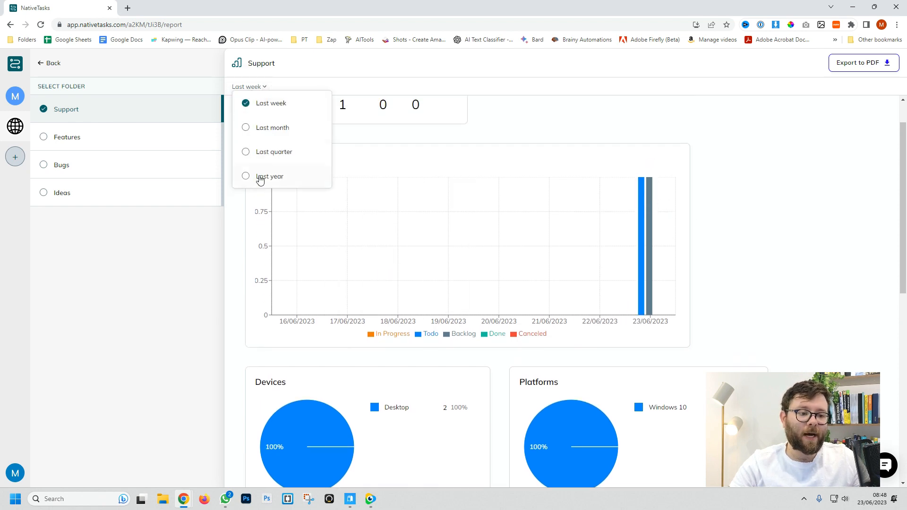
click(271, 104)
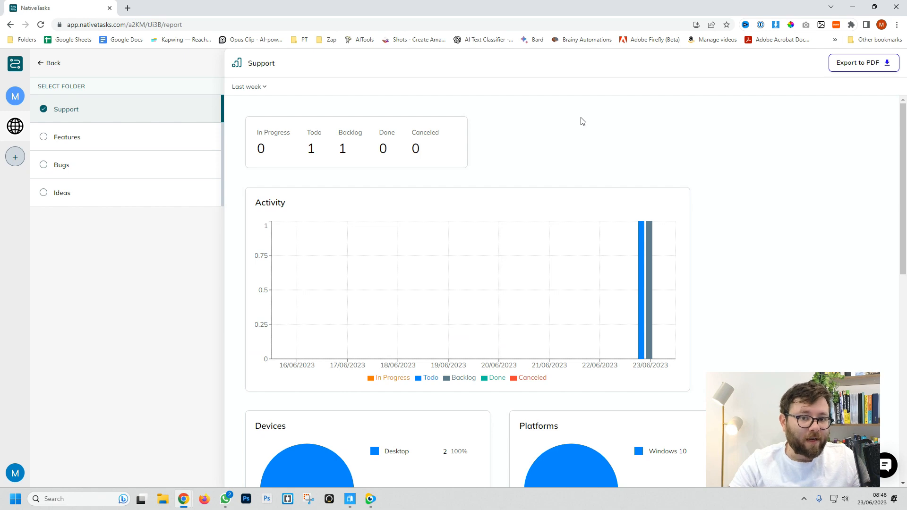
Step: Export the Support report to PDF, look through the downloaded file and close it
click(877, 63)
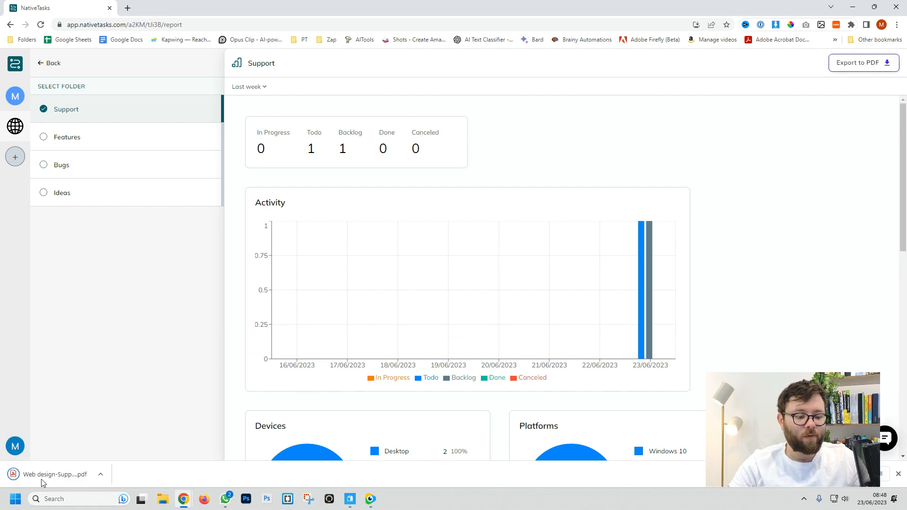
click(42, 475)
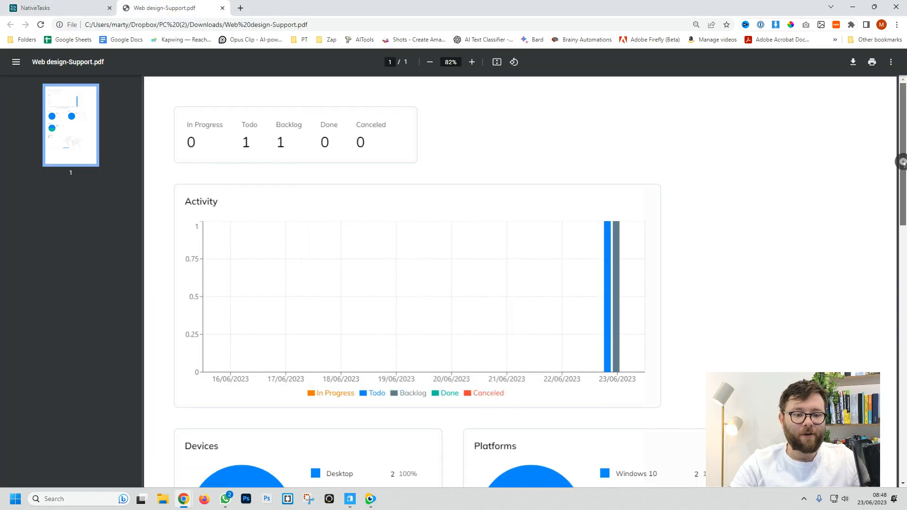
drag(902, 162, 902, 396)
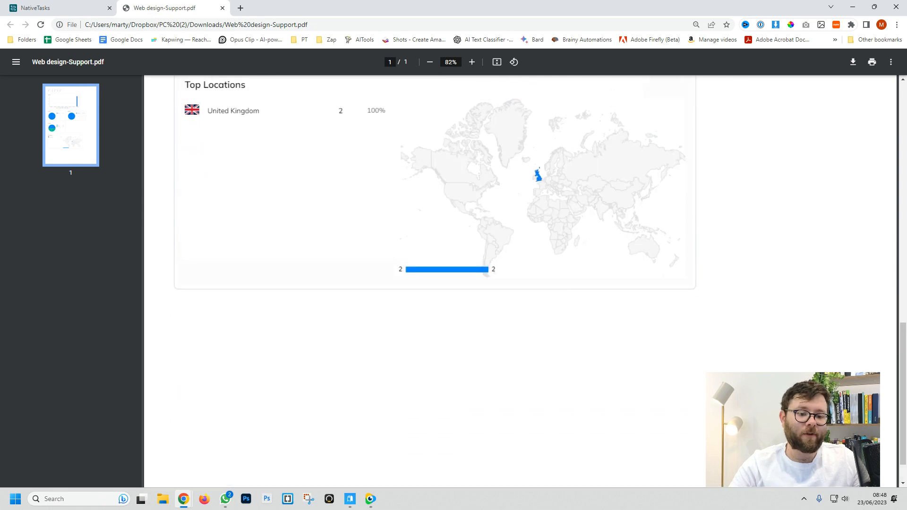
scroll(478, 239, up, 15)
key(ctrl+w)
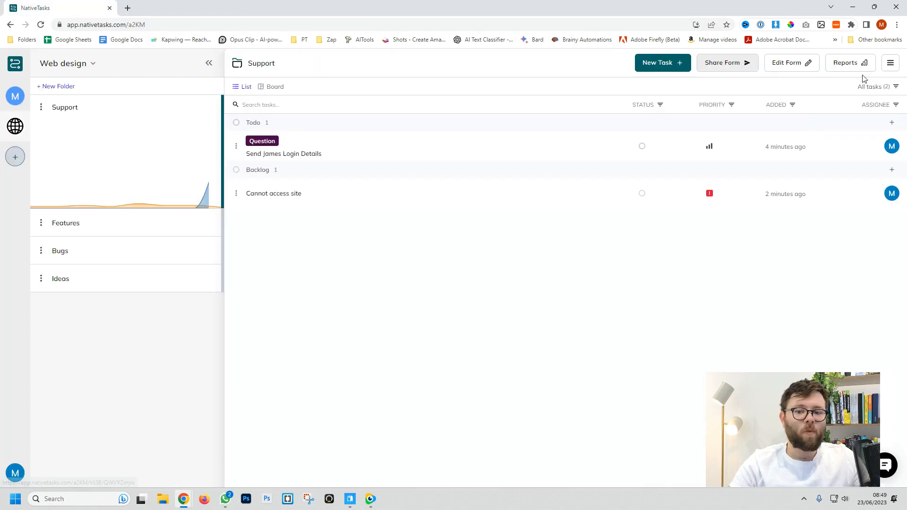
Step: Export the Support folder's tasks to CSV, open the file in Excel and select cells A2:J17
click(890, 63)
click(849, 88)
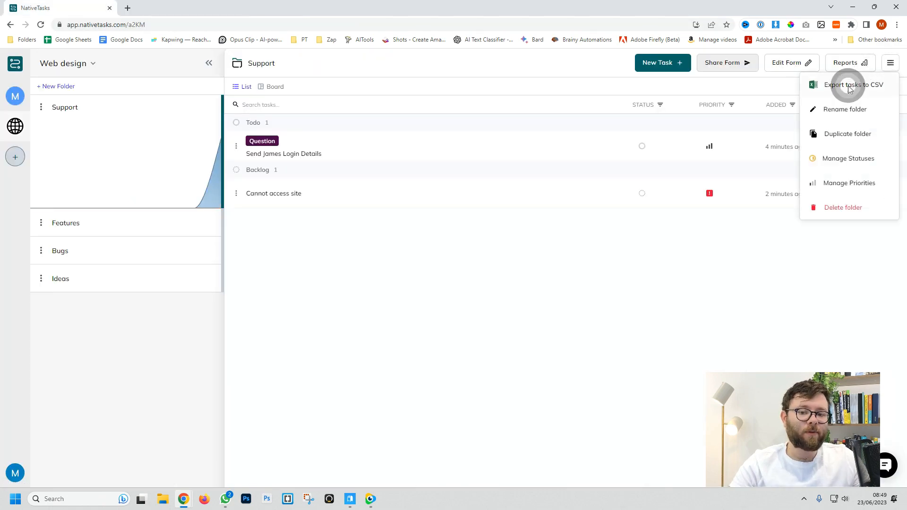
click(57, 474)
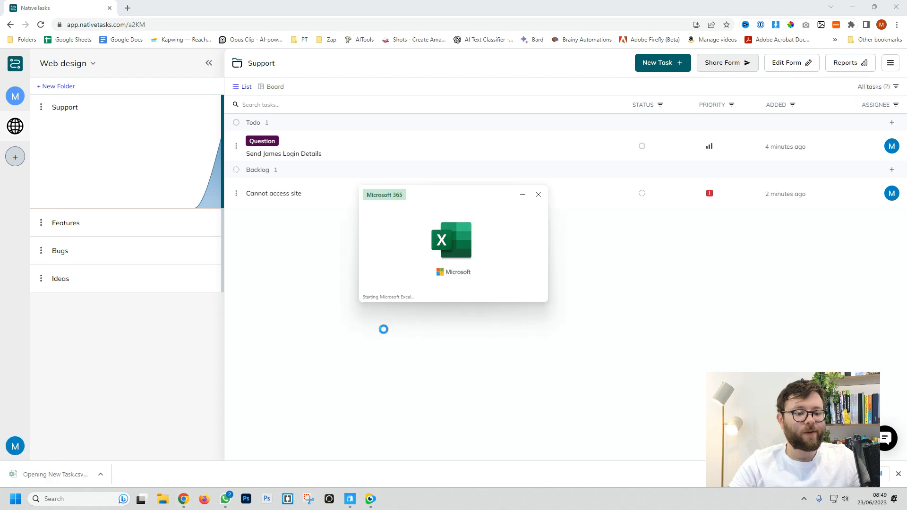
drag(27, 141, 312, 284)
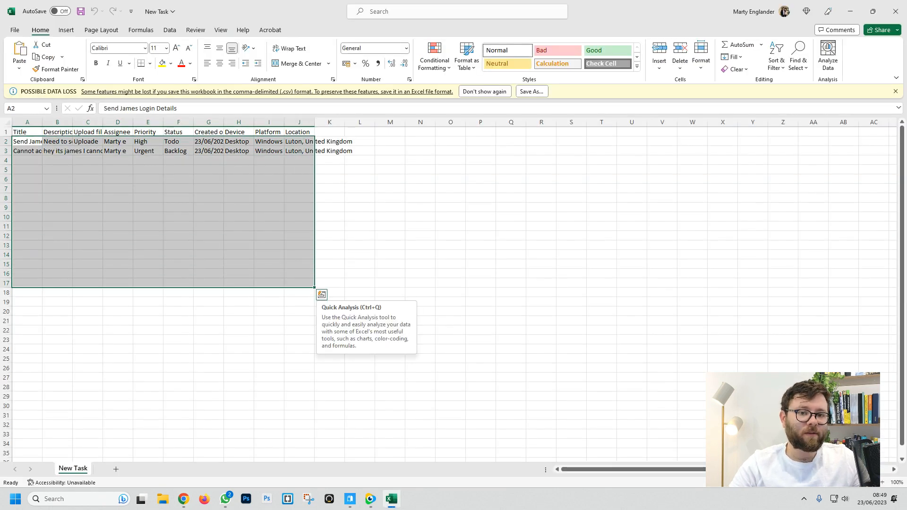